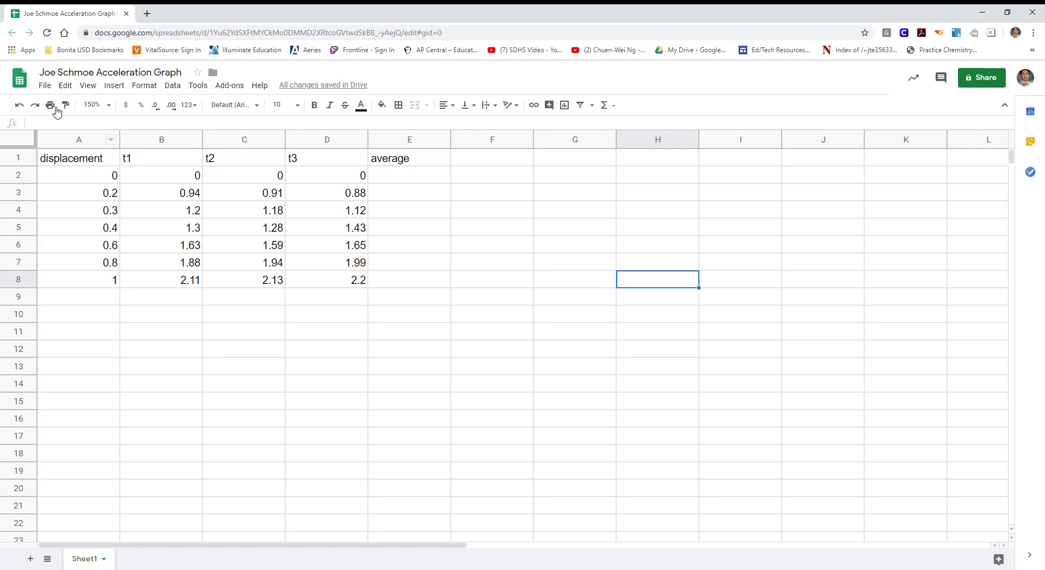
left_click_drag(47, 72, 191, 76)
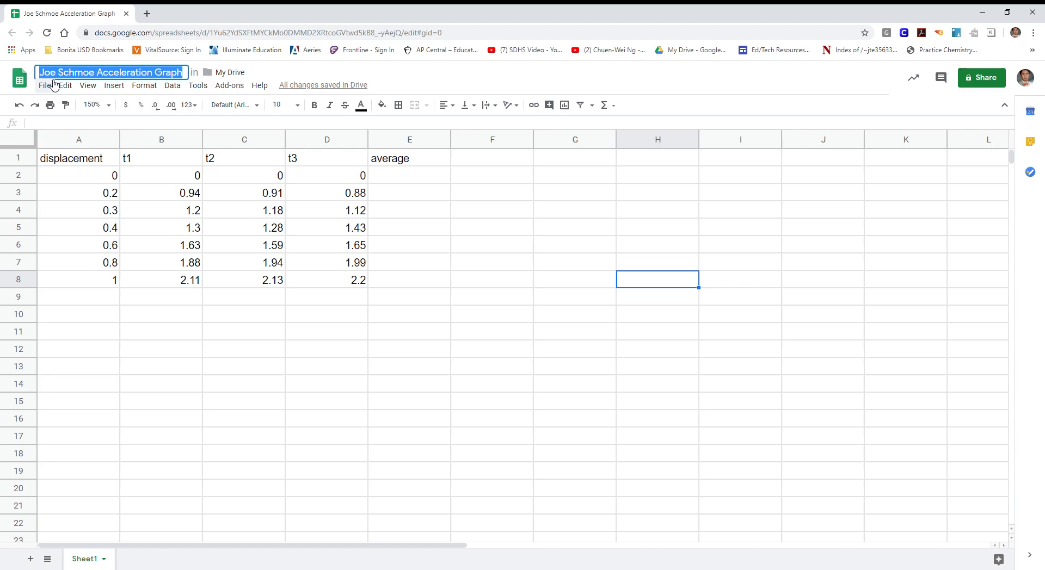
left_click(96, 73)
left_click_drag(98, 73, 186, 75)
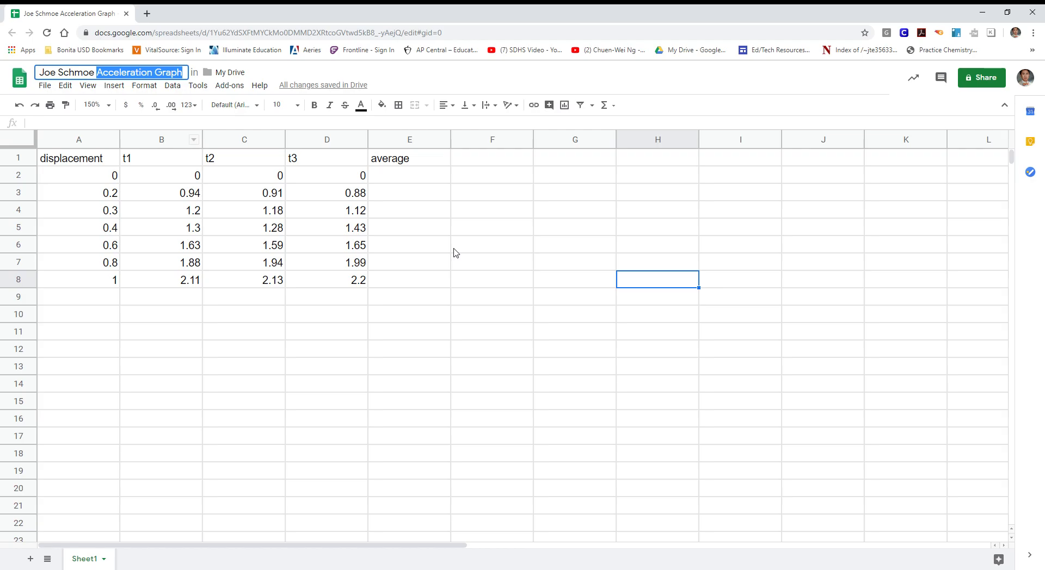
left_click_drag(455, 252, 409, 245)
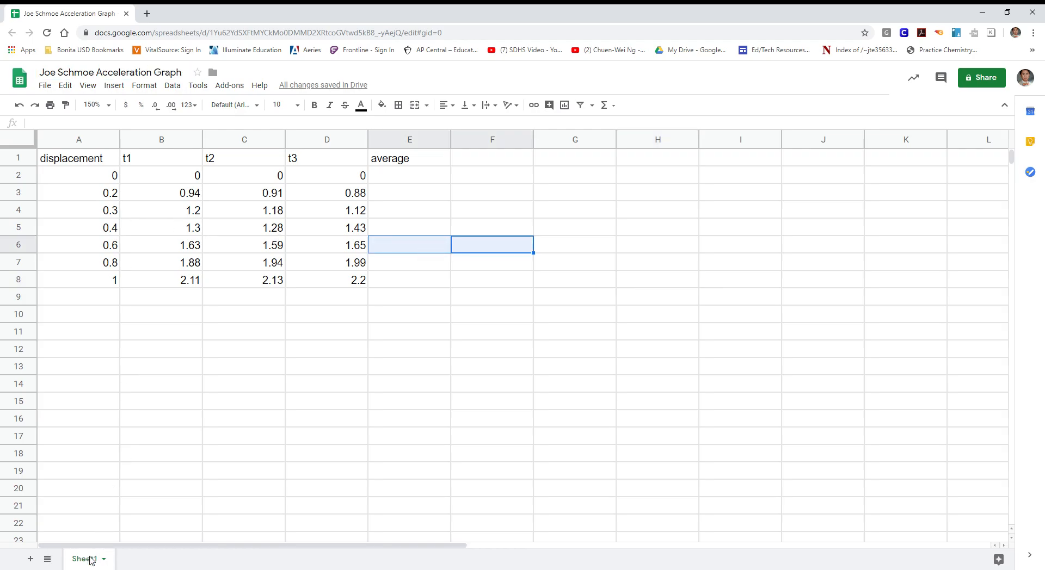
Add a second sheet to the spreadsheet and rename Sheet1 as "fan car data"
left_click(30, 559)
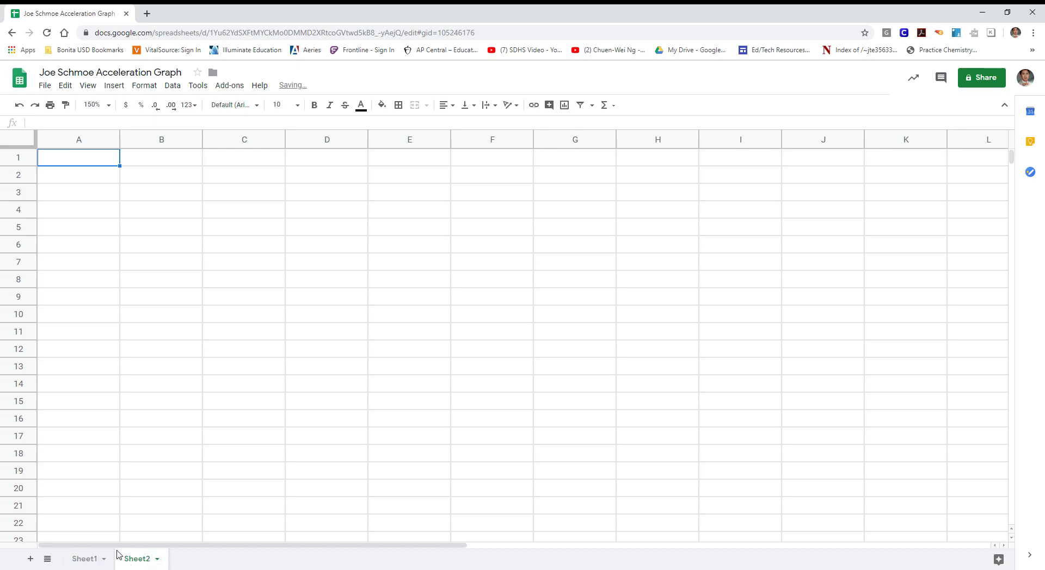
left_click(85, 560)
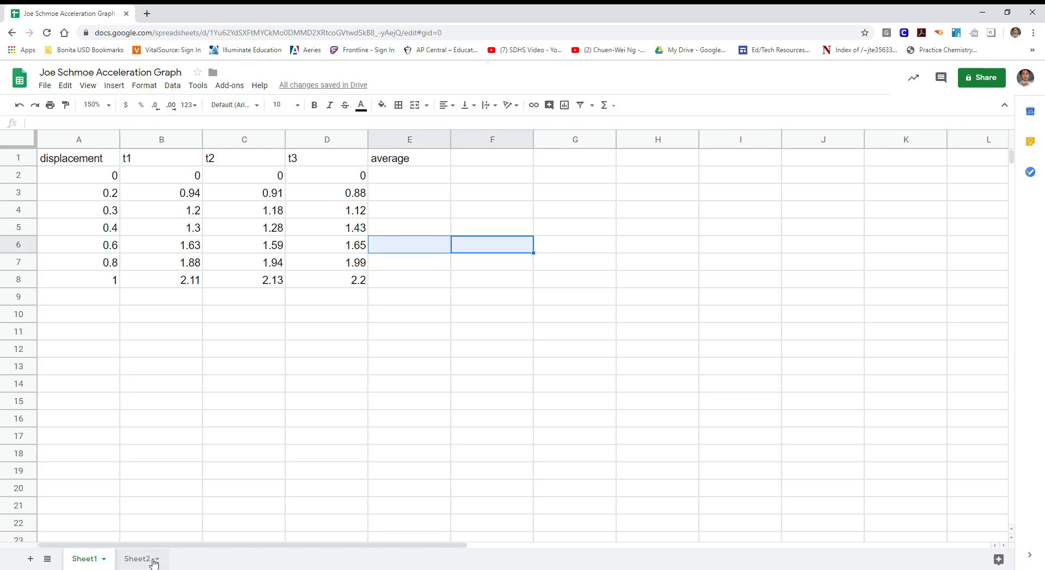
left_click(106, 562)
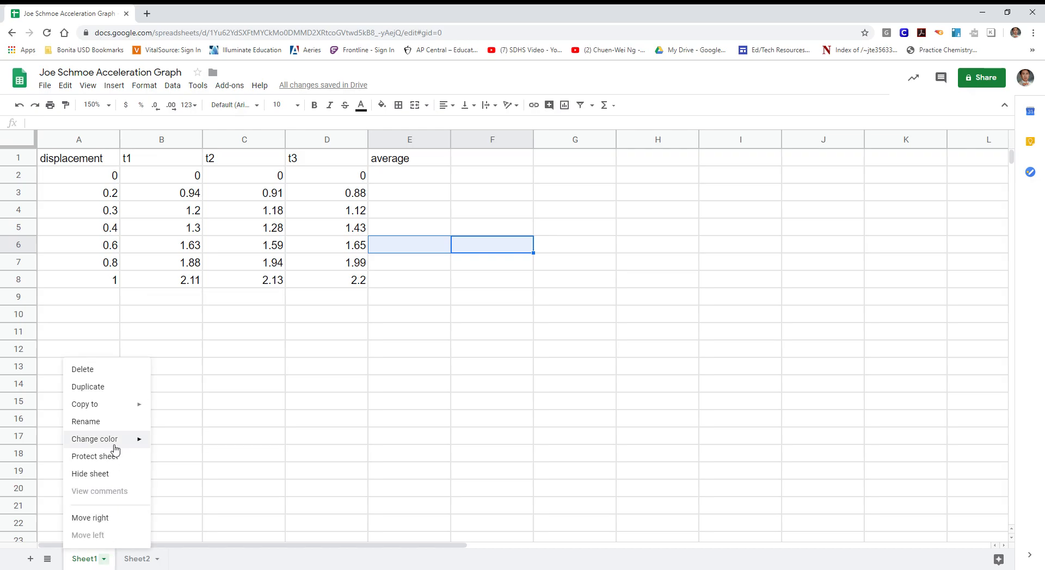
left_click(116, 424)
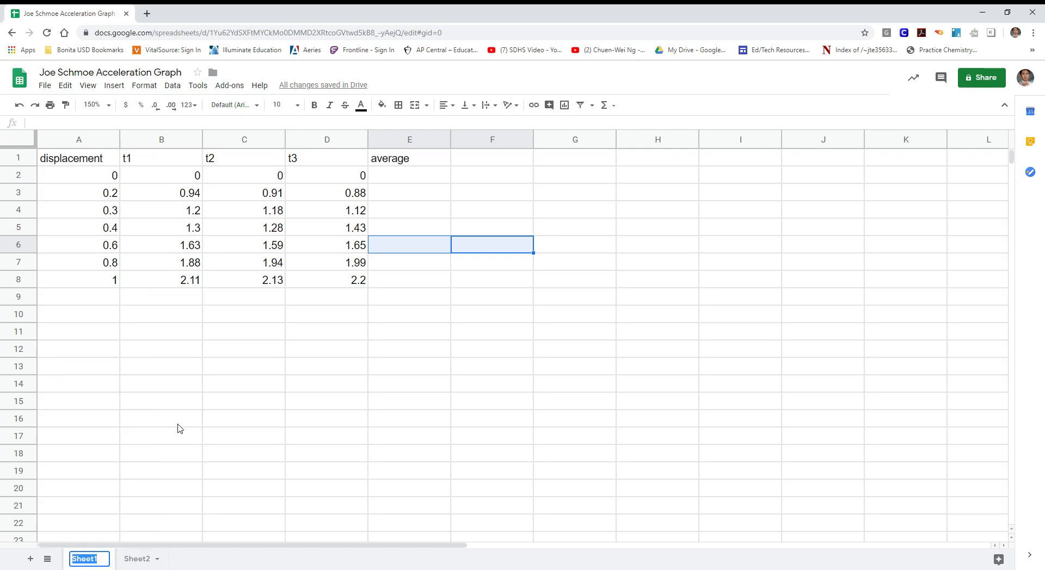
type("fan ")
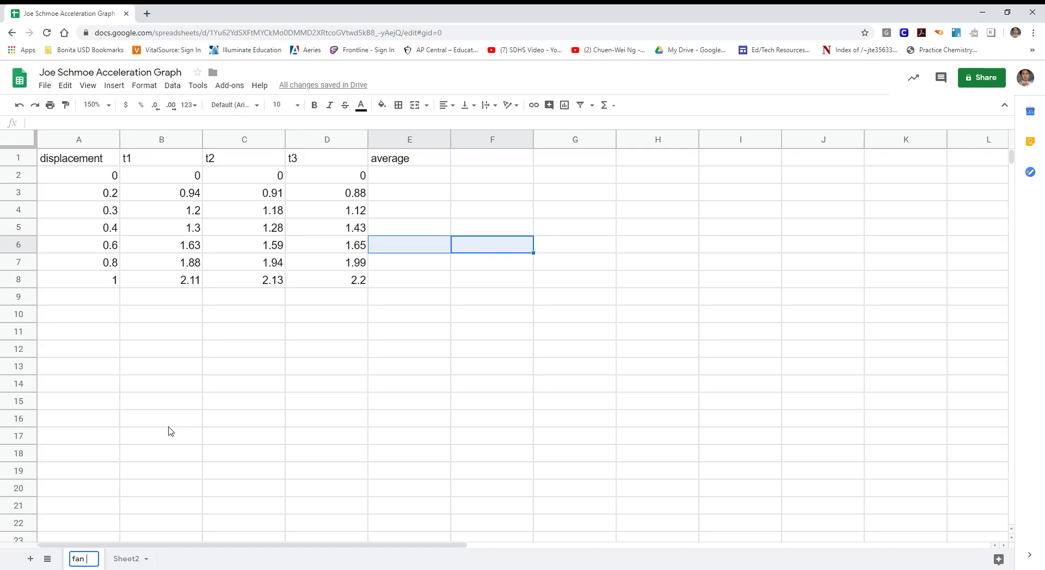
type("car data")
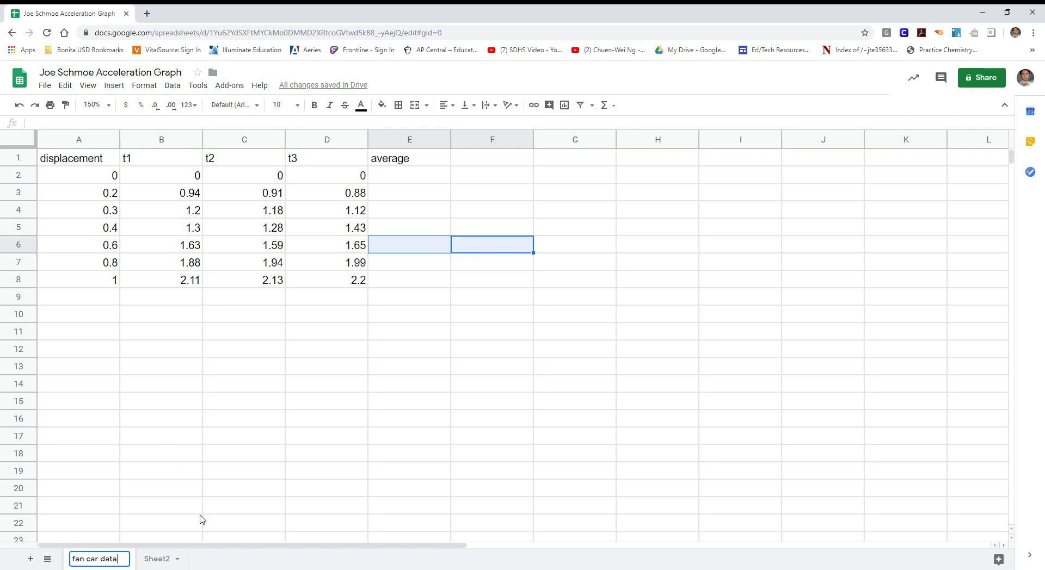
key("Return")
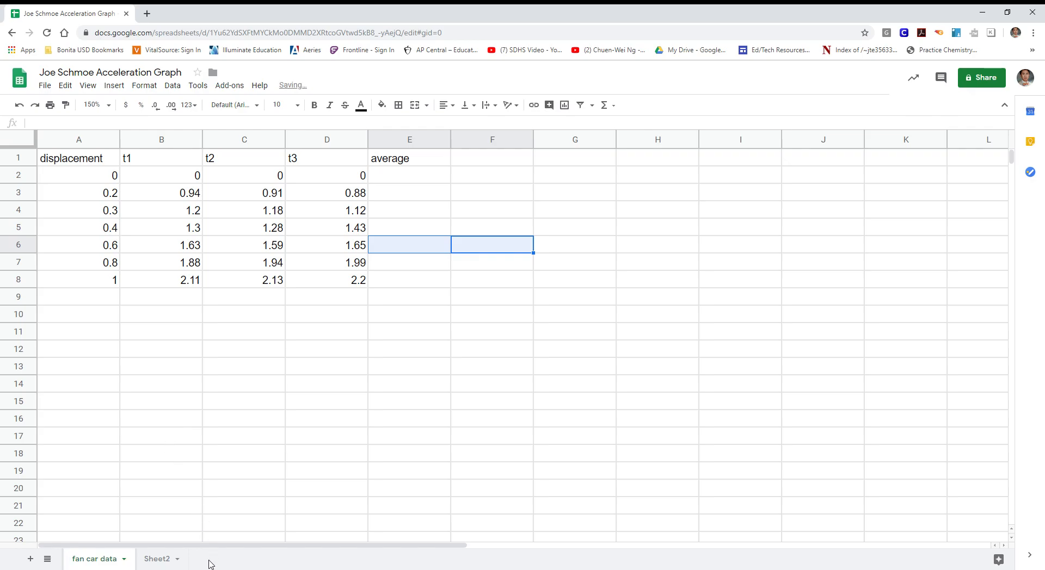
Rename Sheet2 as "velocity car data"
left_click(180, 565)
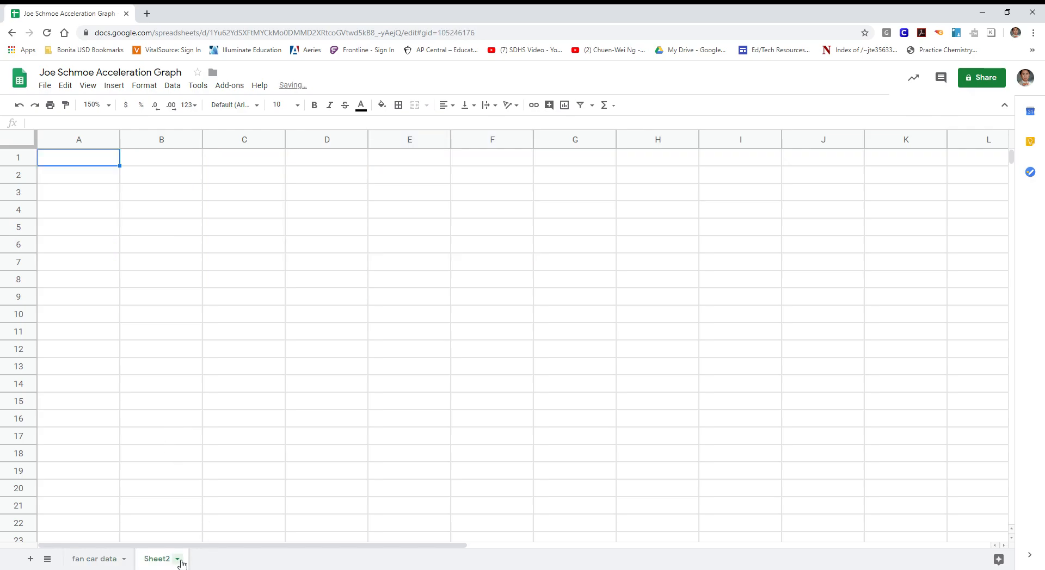
left_click(178, 559)
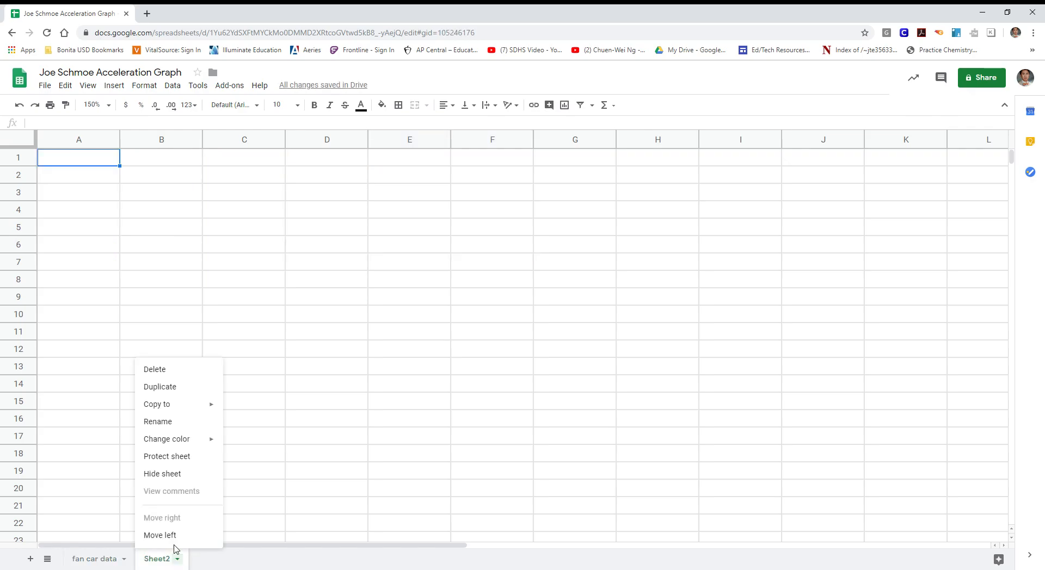
left_click(192, 427)
type("ve")
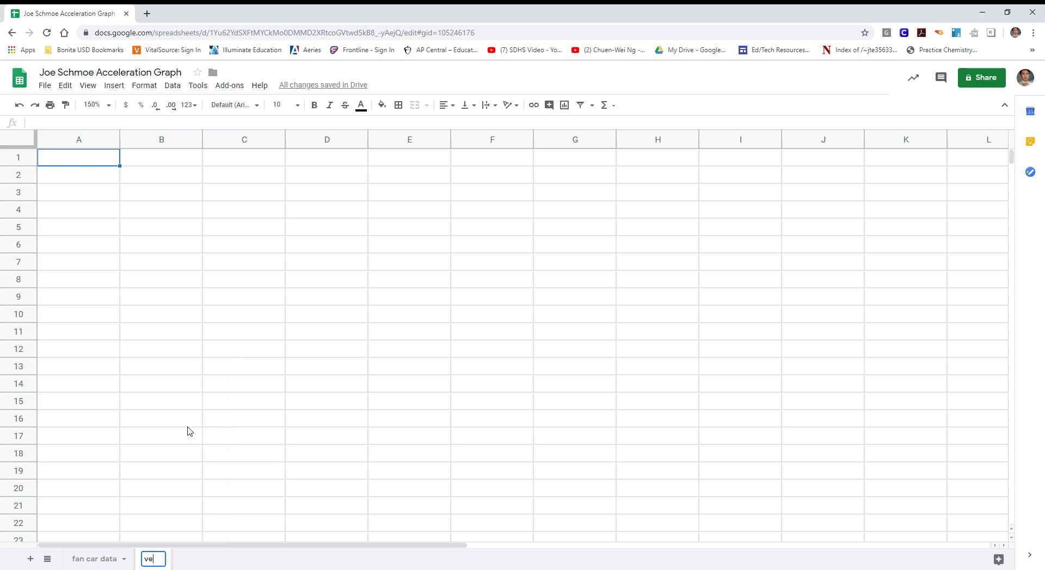
type("locity")
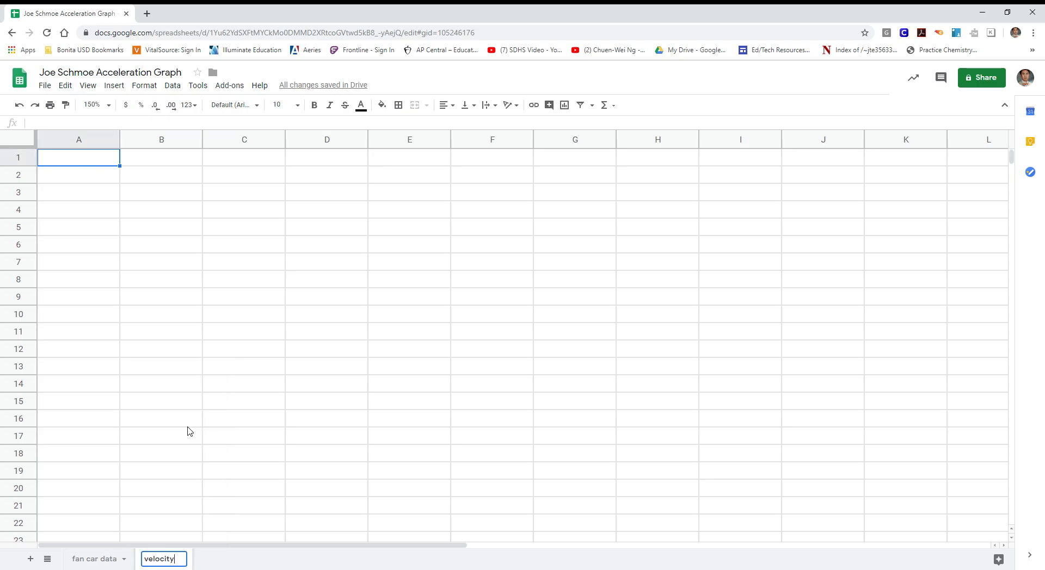
type(" car data")
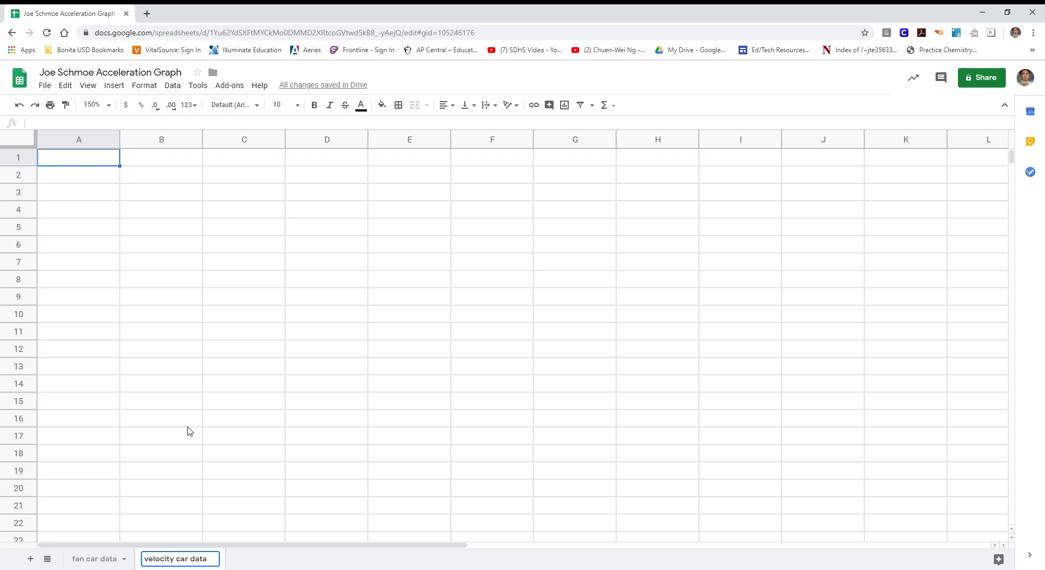
left_click(218, 424)
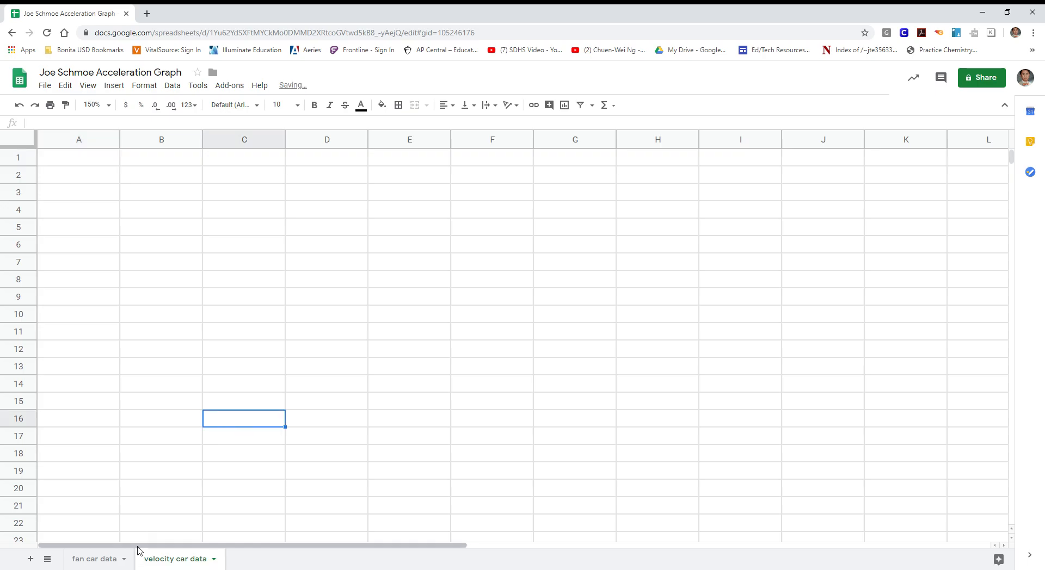
On the fan car data sheet, apply all borders to the data table A1:E8
left_click(105, 560)
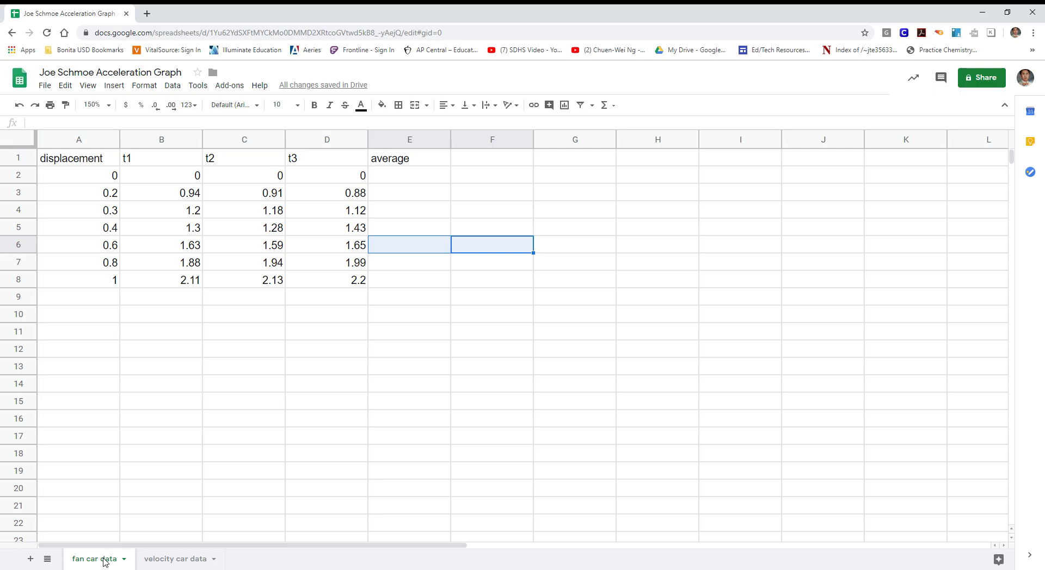
left_click(343, 420)
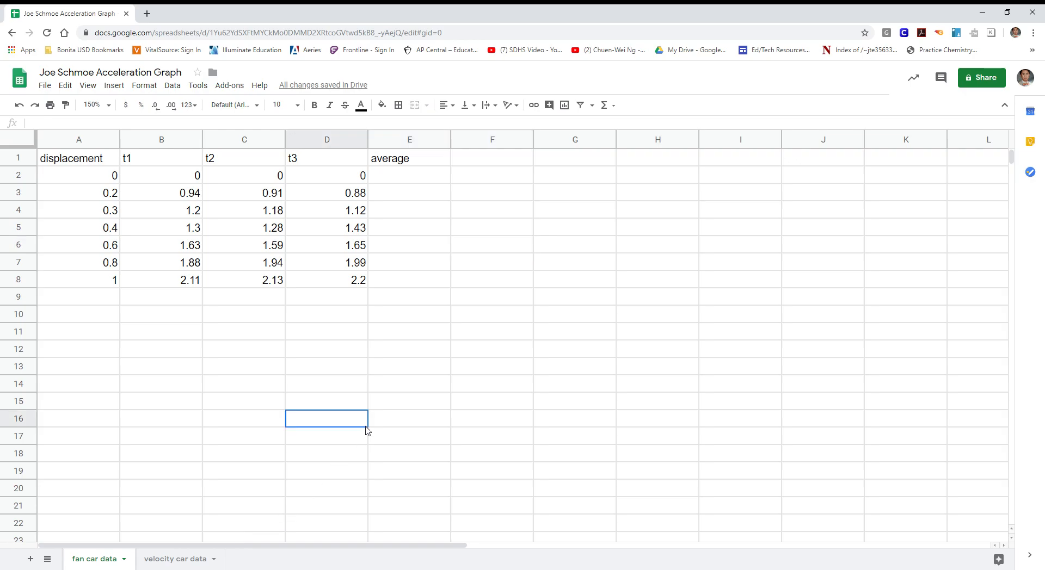
left_click_drag(78, 164, 412, 281)
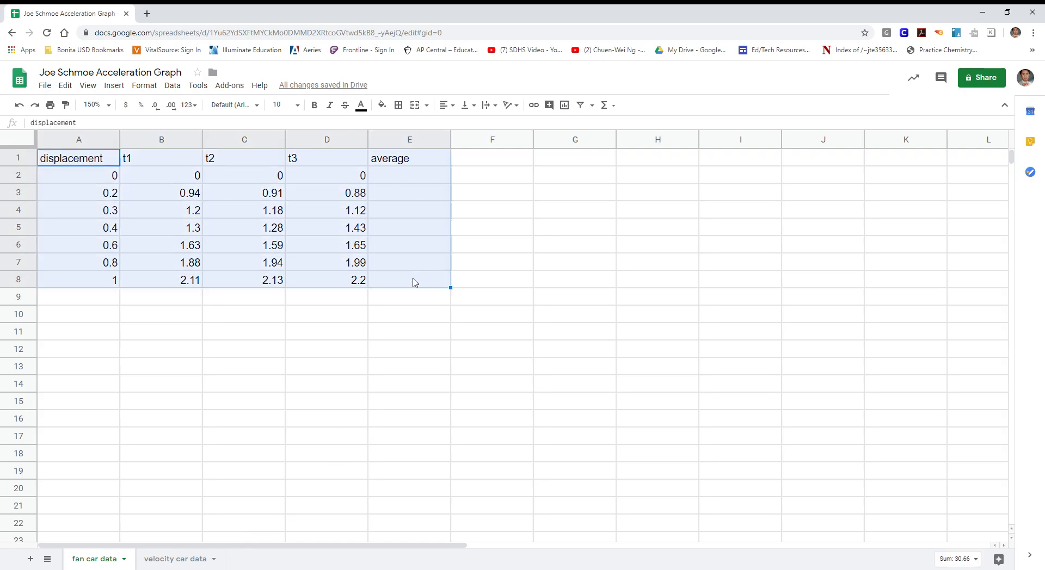
left_click(406, 106)
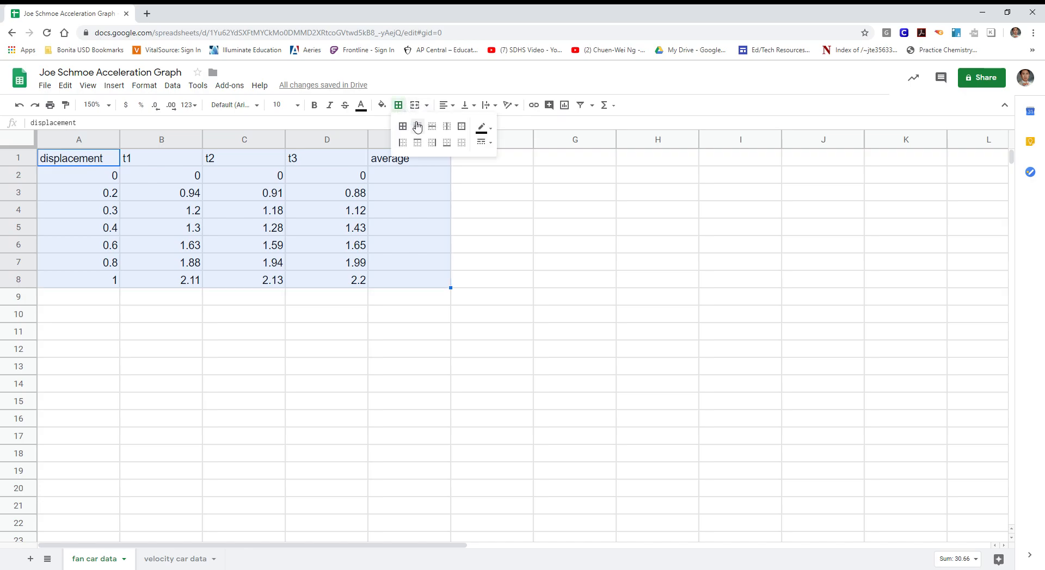
left_click(410, 129)
left_click(525, 299)
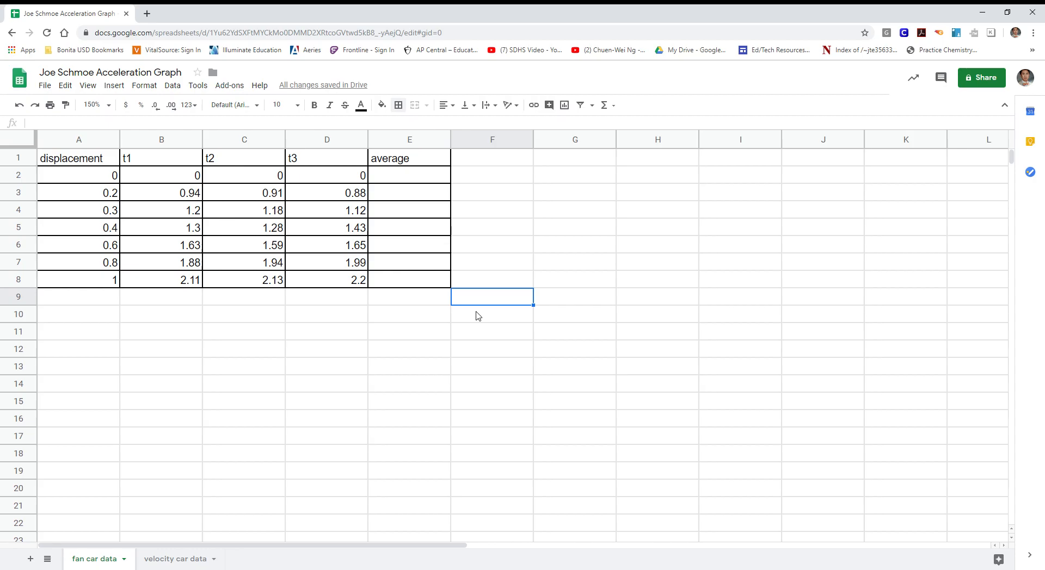
Fill the table's header row A1:E1 with a light blue color
left_click_drag(81, 160, 436, 163)
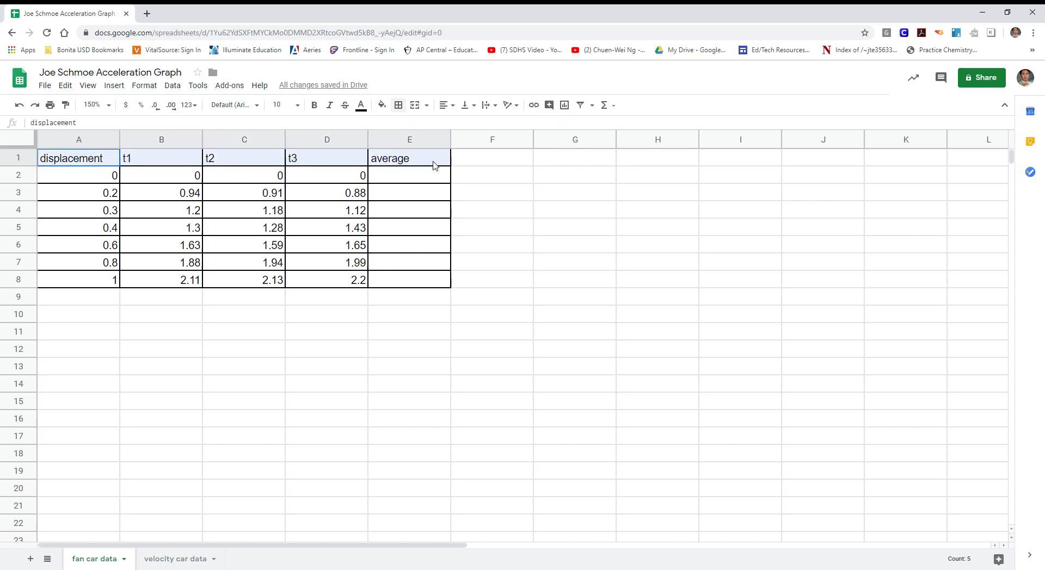
left_click(522, 195)
left_click_drag(84, 160, 425, 163)
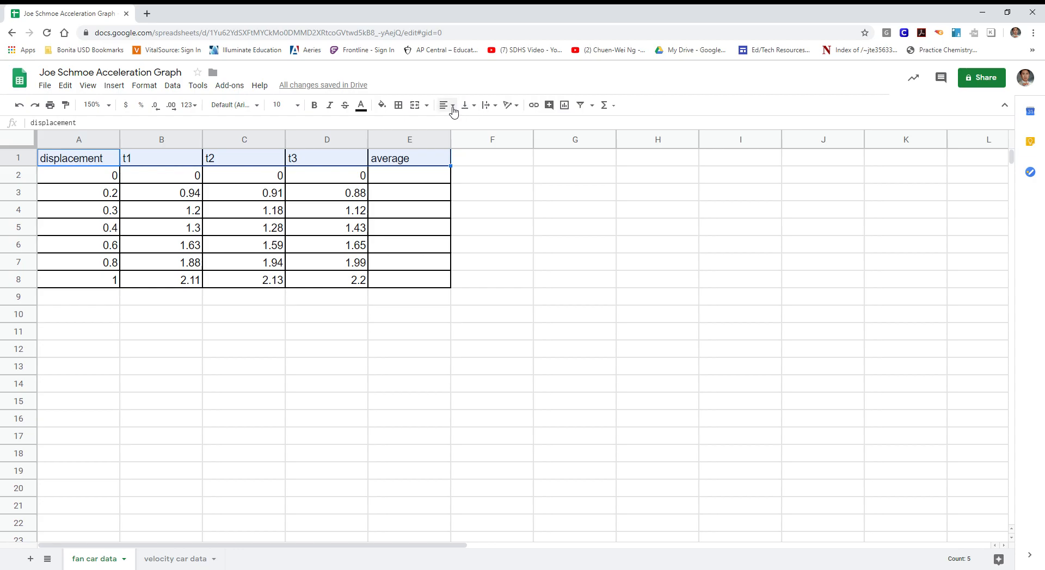
left_click(383, 105)
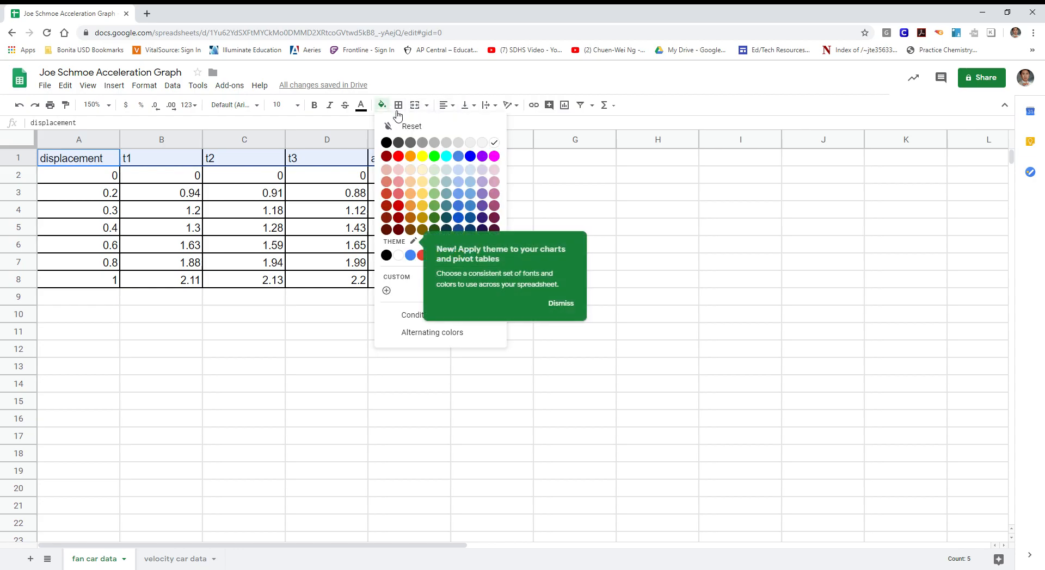
left_click(470, 170)
left_click(562, 175)
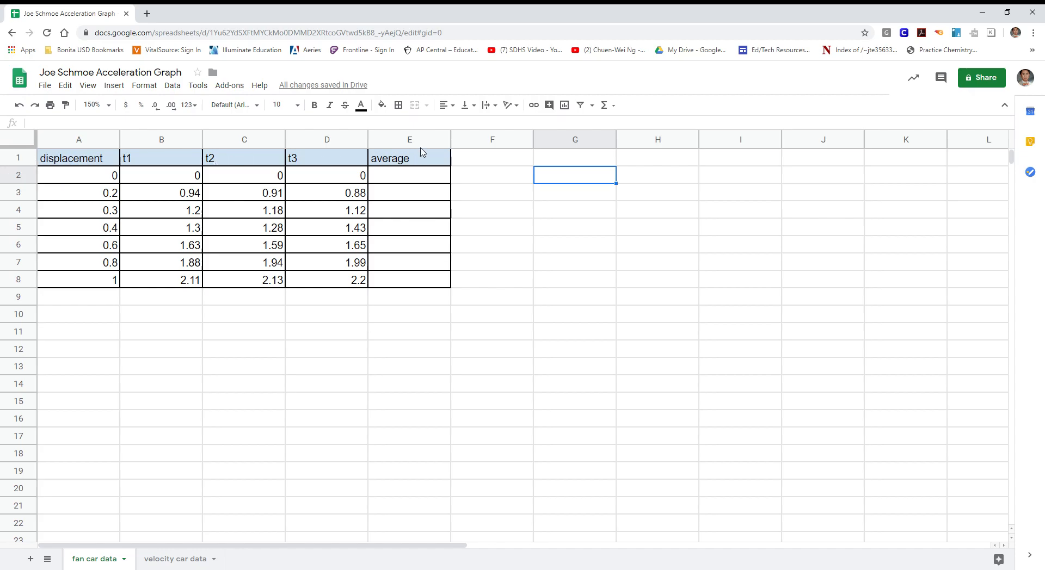
left_click(382, 105)
left_click(680, 244)
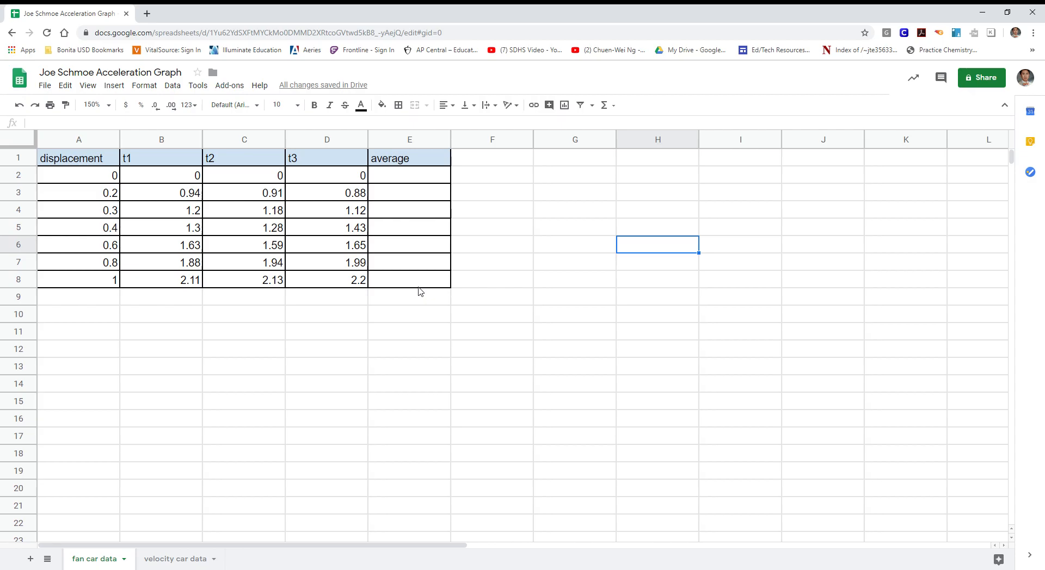
Try filling the average column E2:E8 from the suggested formula =AVERAGE(A2:D2), and undo it
left_click(418, 179)
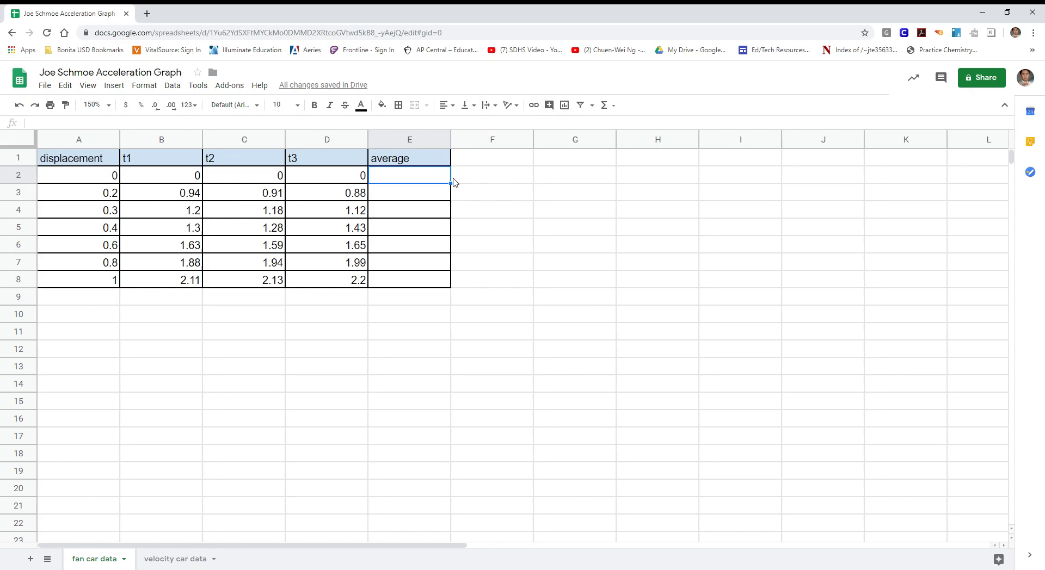
type("=")
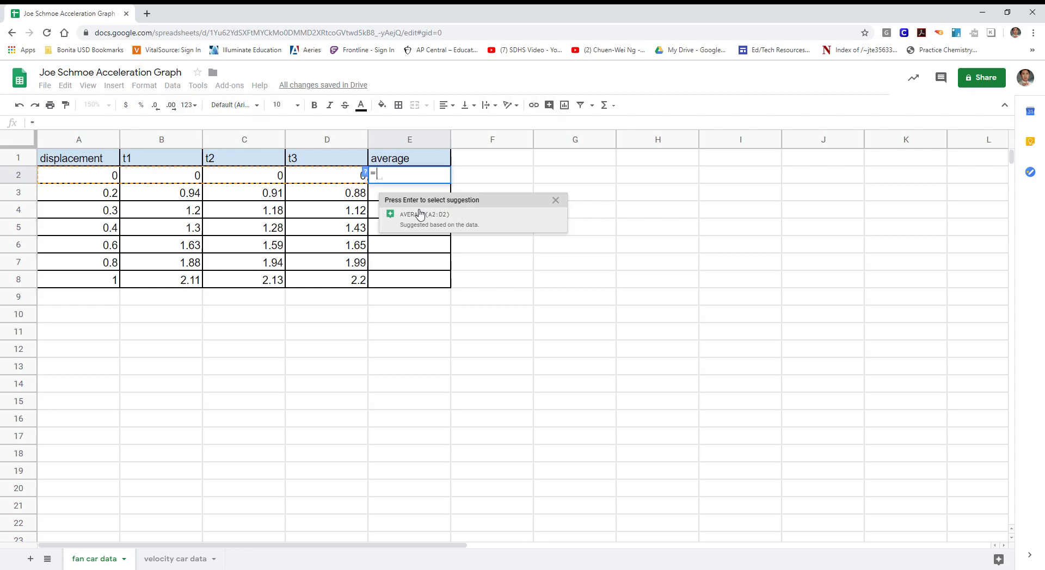
left_click(439, 219)
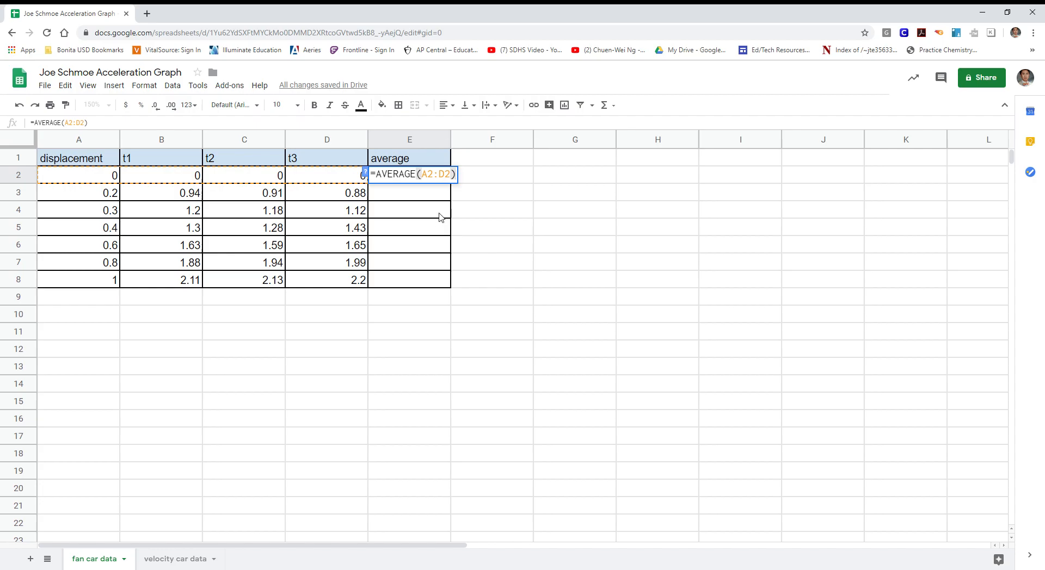
key("Return")
left_click(441, 175)
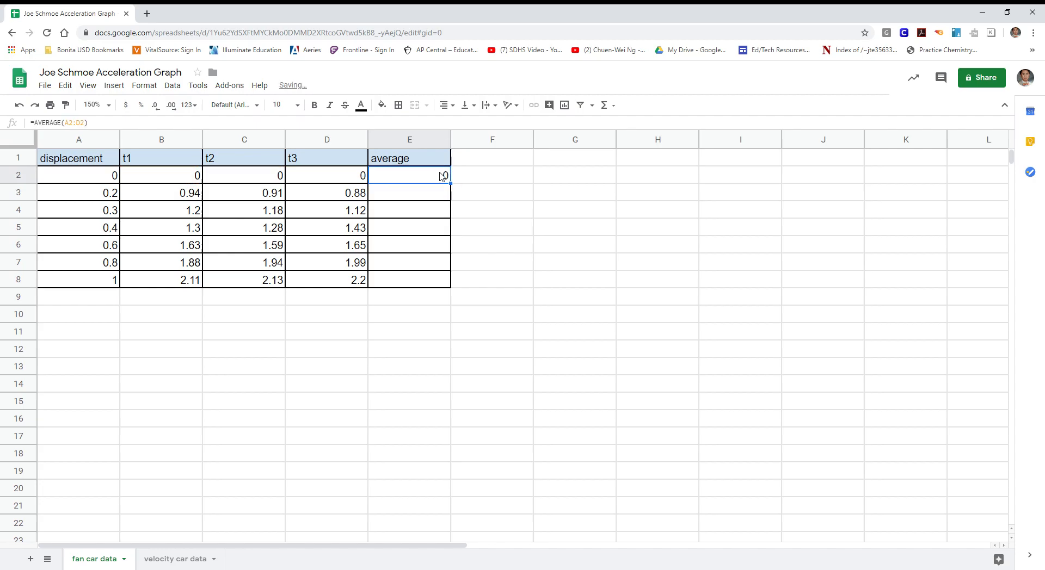
left_click_drag(460, 192, 447, 285)
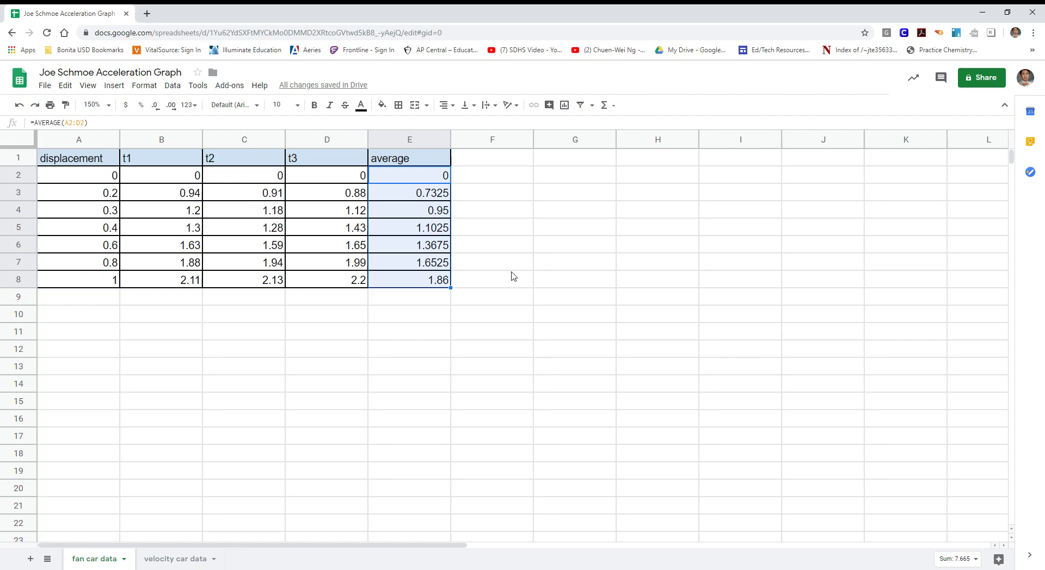
key("ctrl+z")
key("ctrl+z")
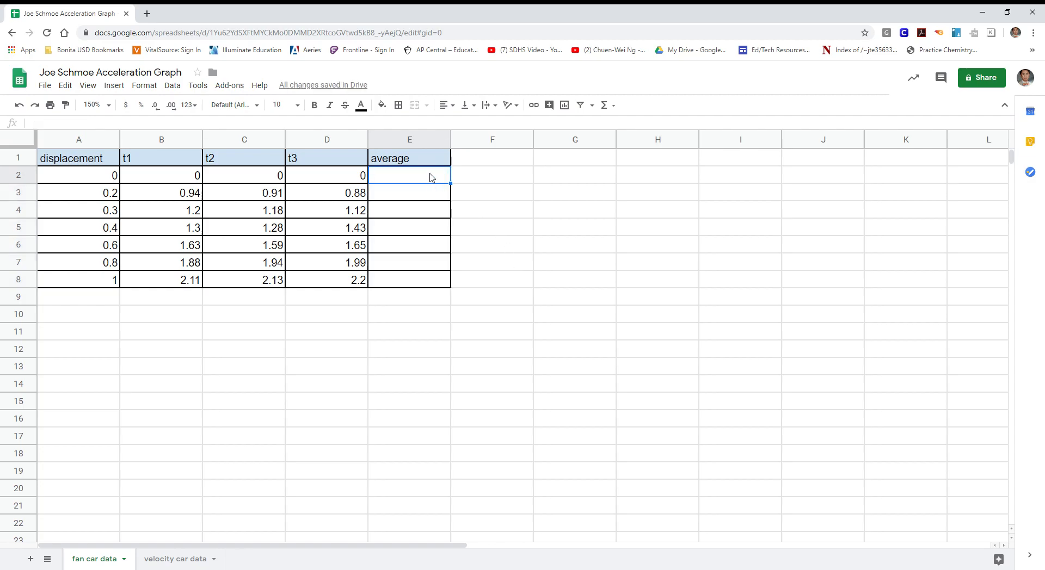
Enter the formula =average(B2:D2) in cell E2 to average the three trial times
type("=")
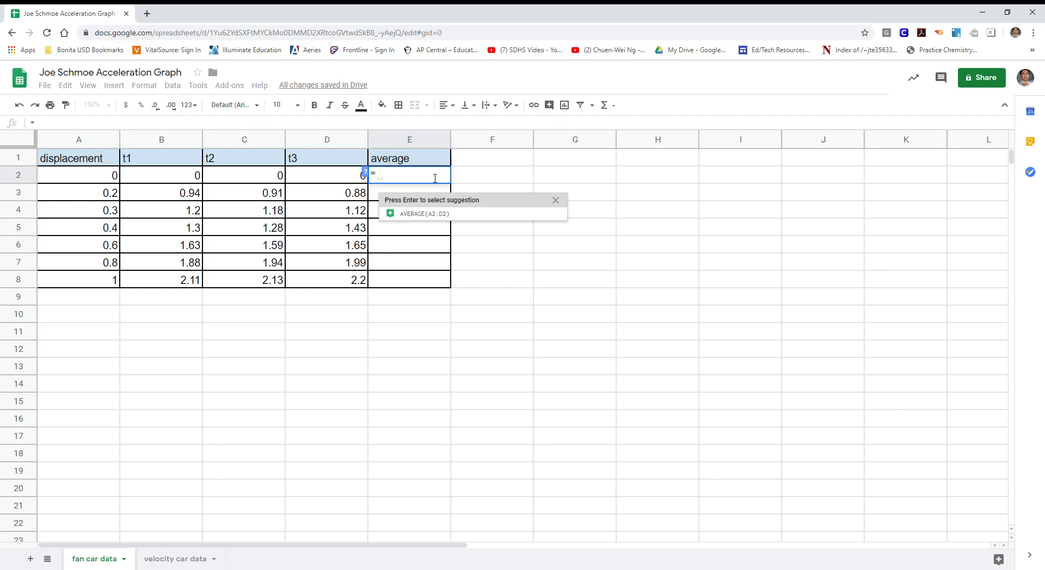
type("aver")
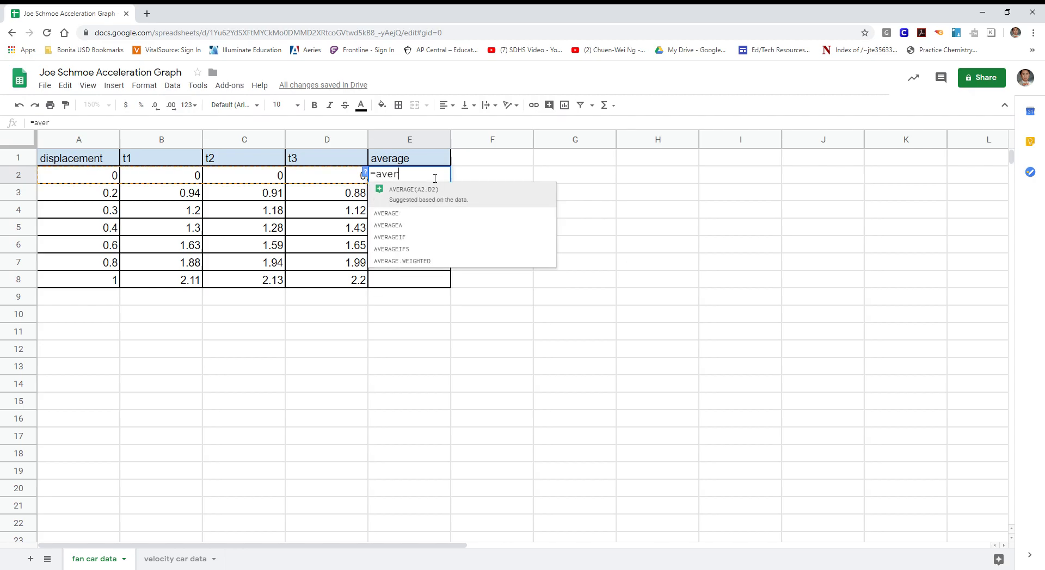
type("age(")
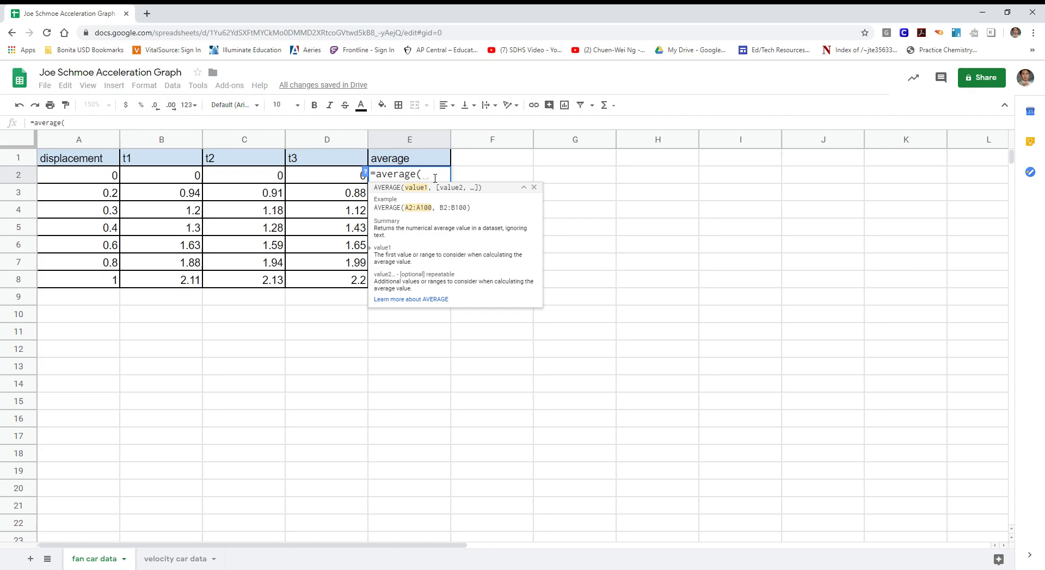
left_click_drag(166, 179, 324, 185)
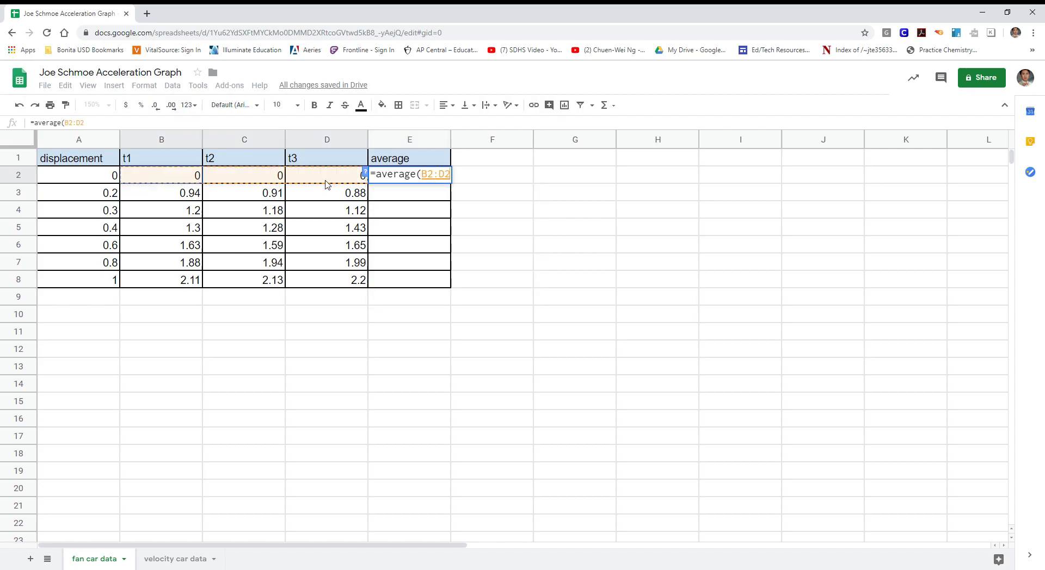
type(")")
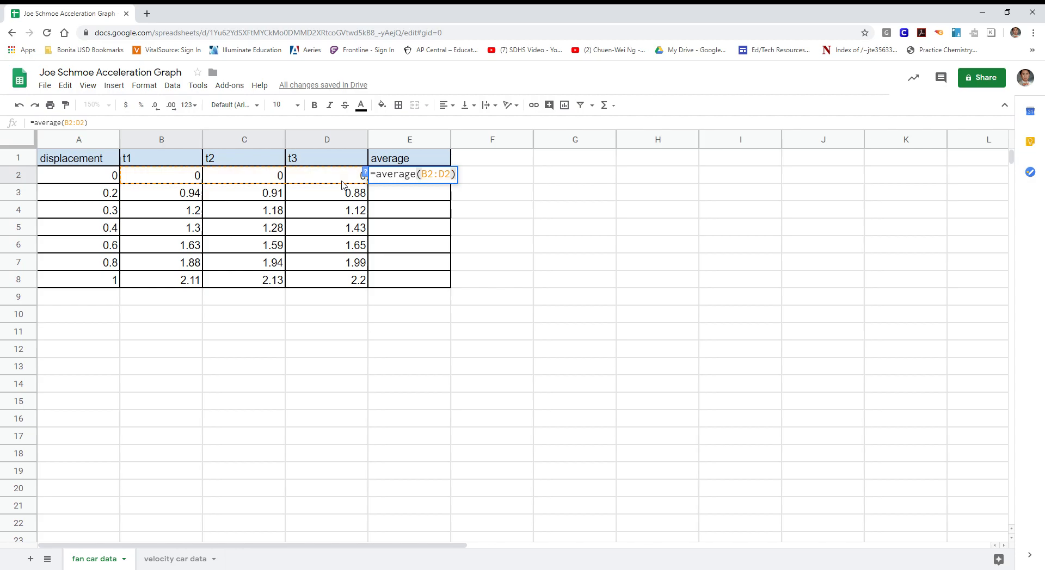
key("Return")
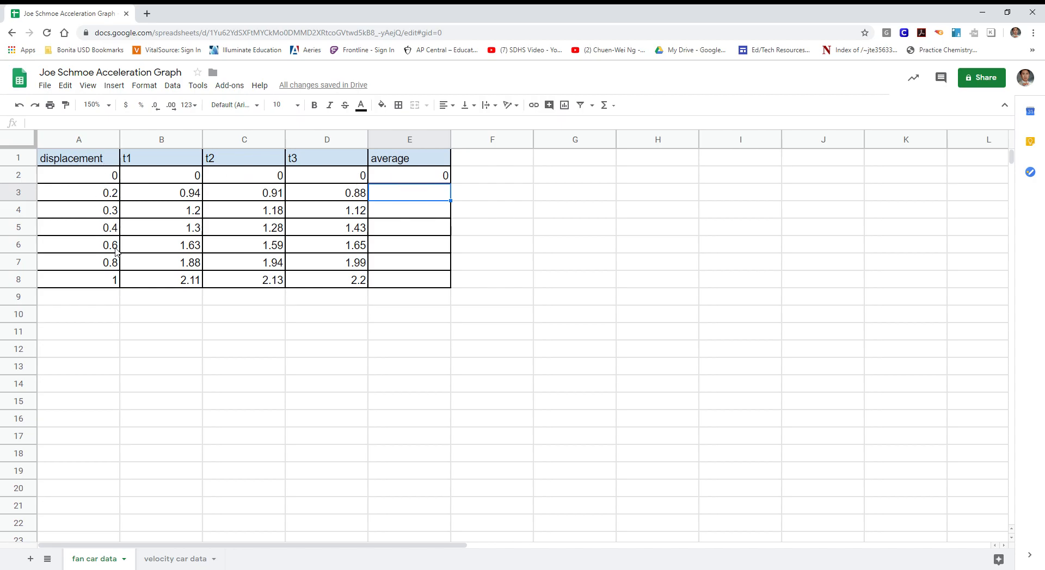
Fill the displacement values A2:A8 with yellow
left_click_drag(108, 180, 111, 279)
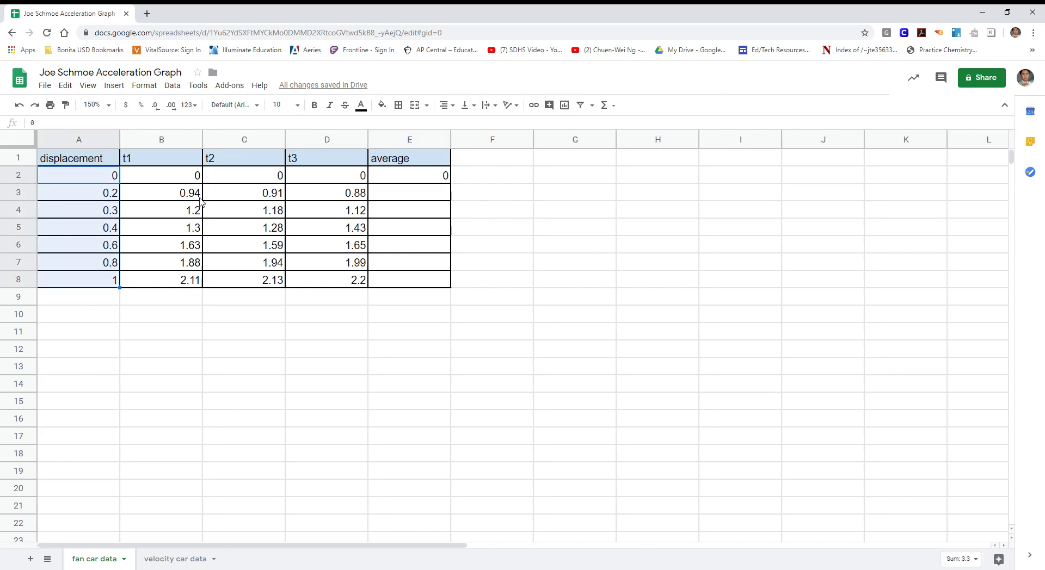
left_click(382, 105)
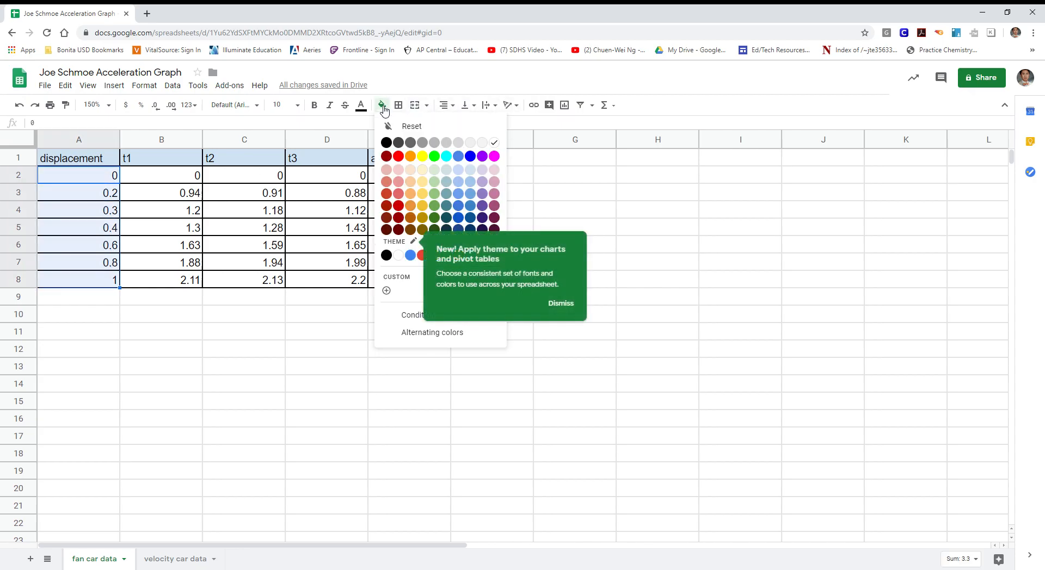
left_click(422, 157)
left_click(229, 338)
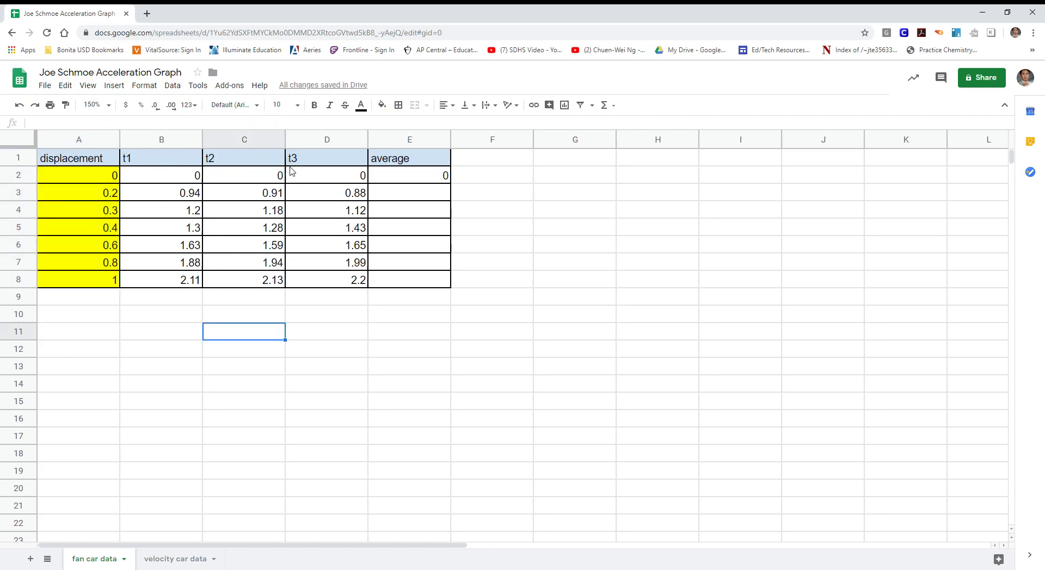
Examine the formula in cell E2 and the range of cells it references
left_click(418, 175)
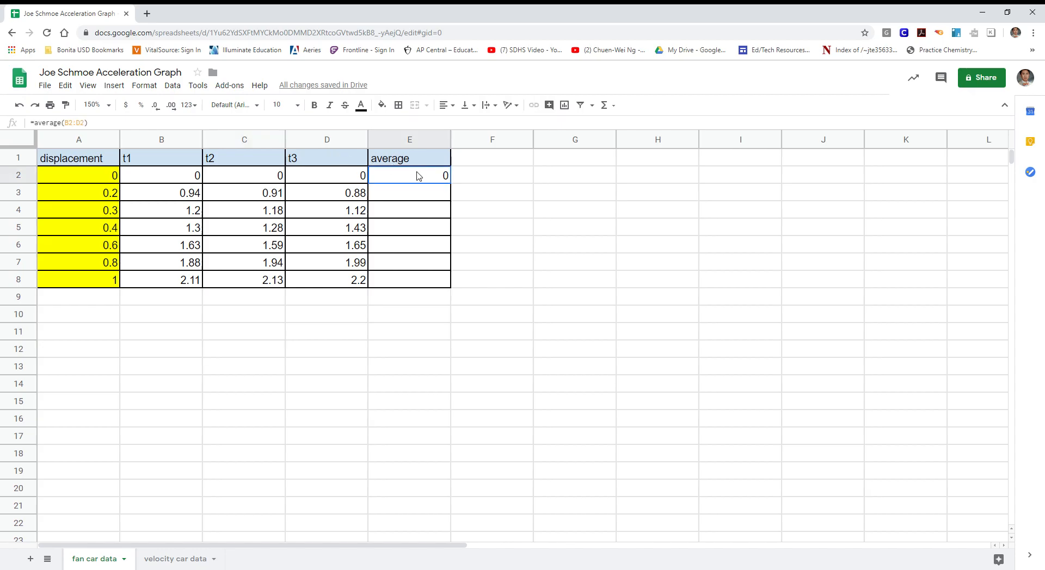
left_click(155, 122)
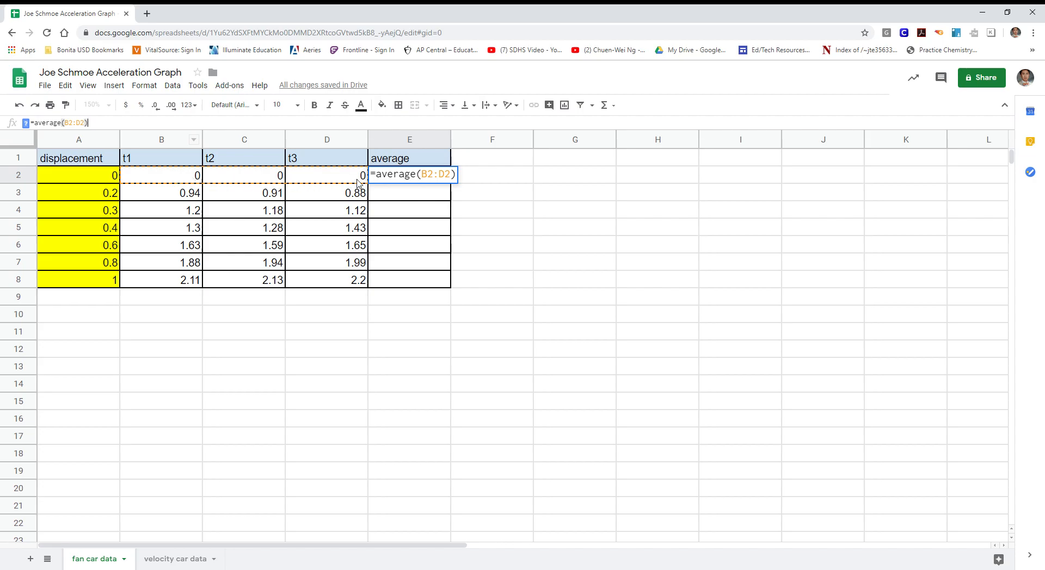
left_click(514, 181)
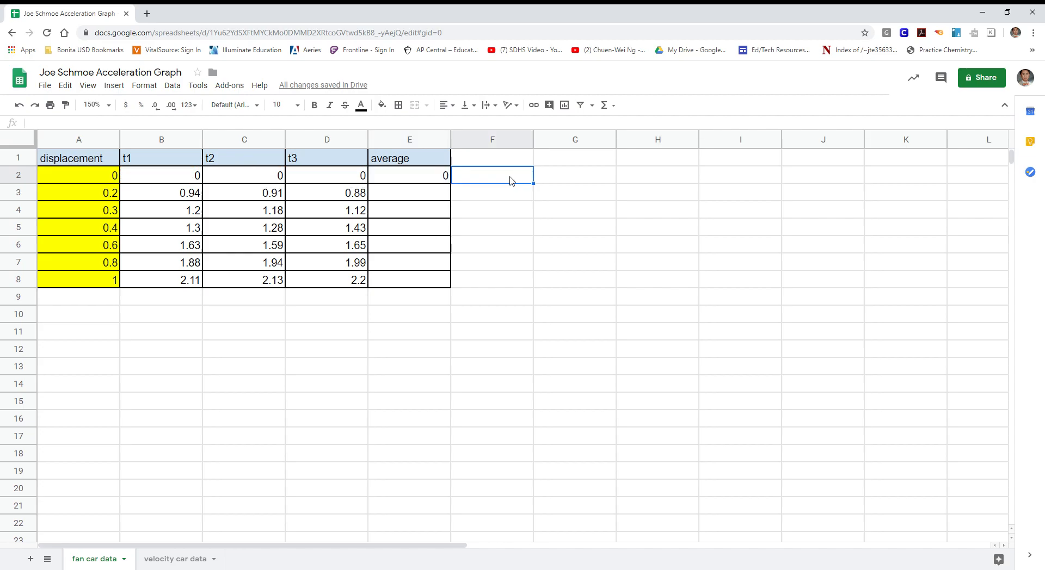
Try filling the average formula from E2 down through E8, and undo it
left_click(432, 181)
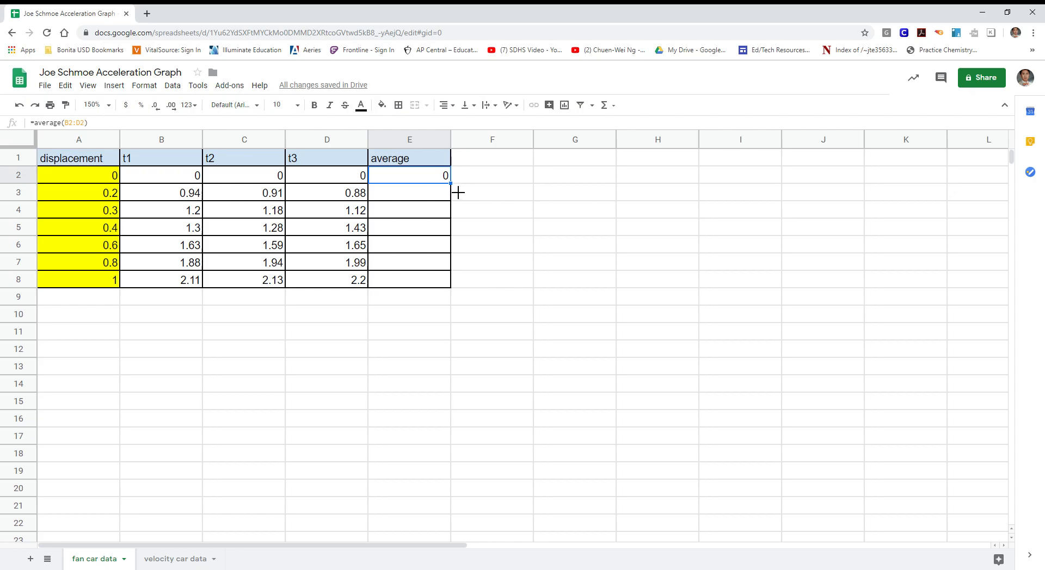
left_click_drag(458, 193, 452, 288)
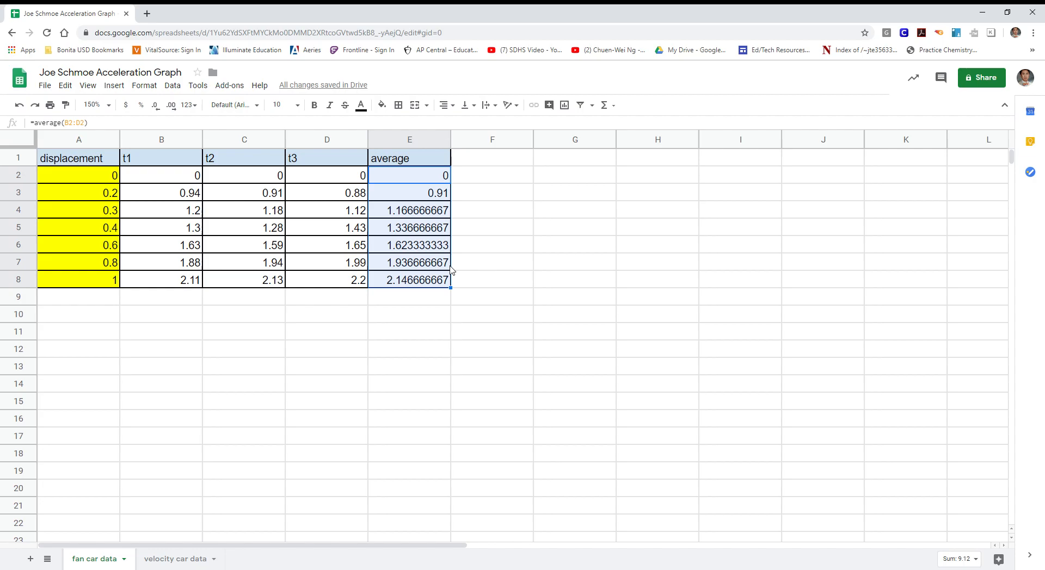
key("ctrl+z")
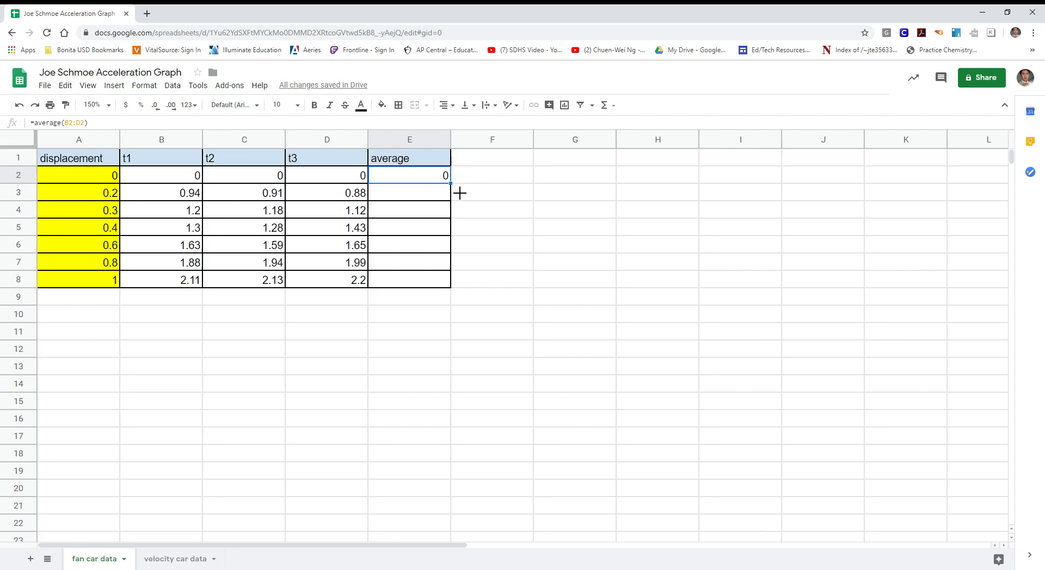
Fill the average formula from E2 down through E8 and apply the Number format to E2:E8
left_click_drag(460, 193, 456, 295)
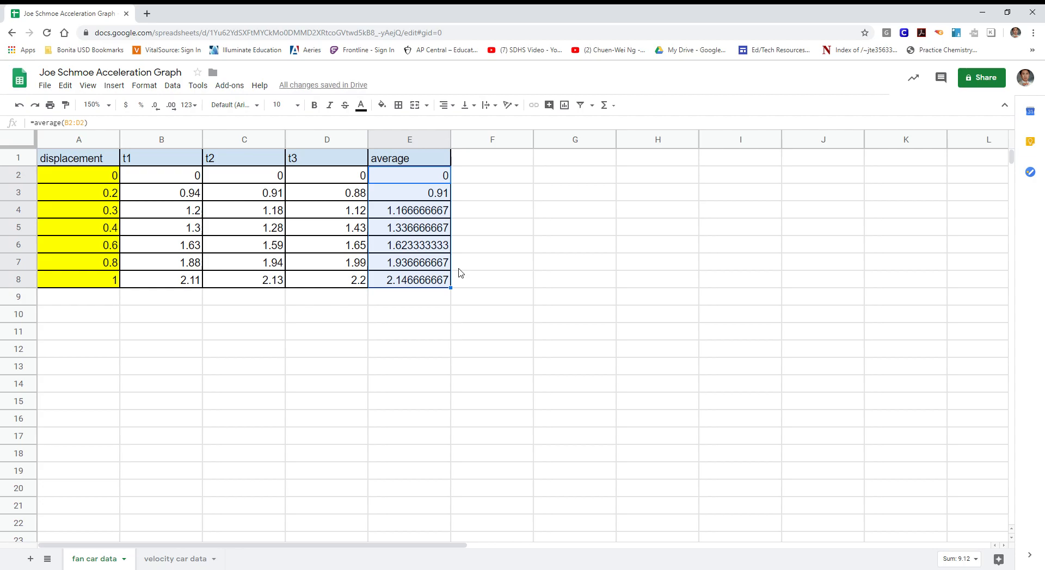
left_click(196, 108)
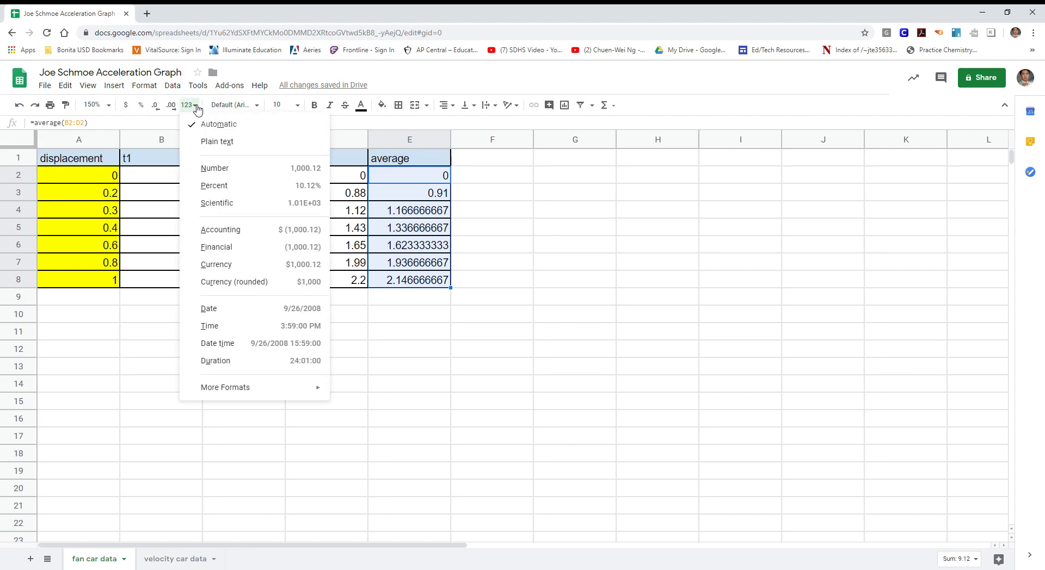
left_click(235, 170)
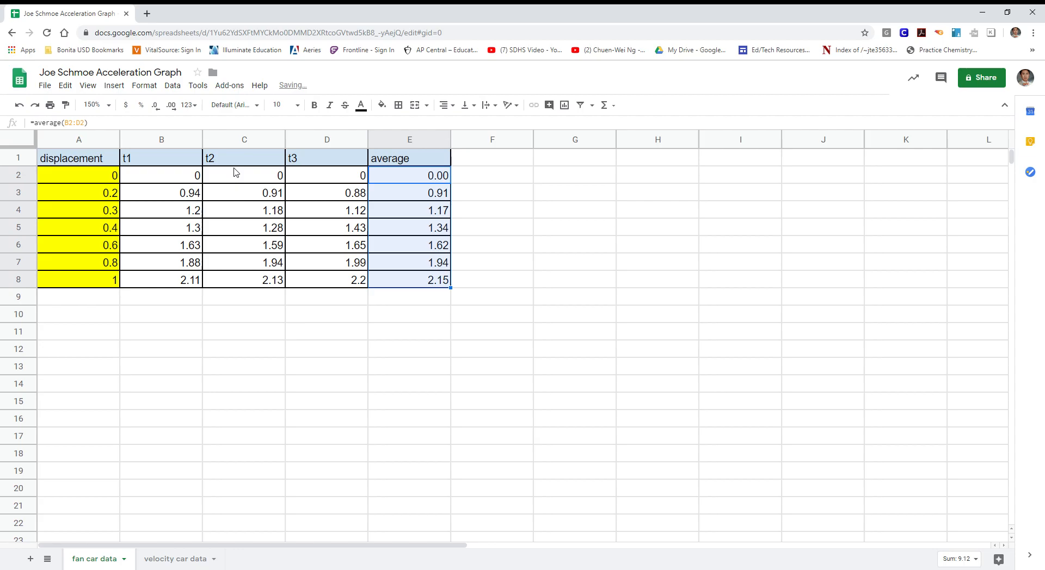